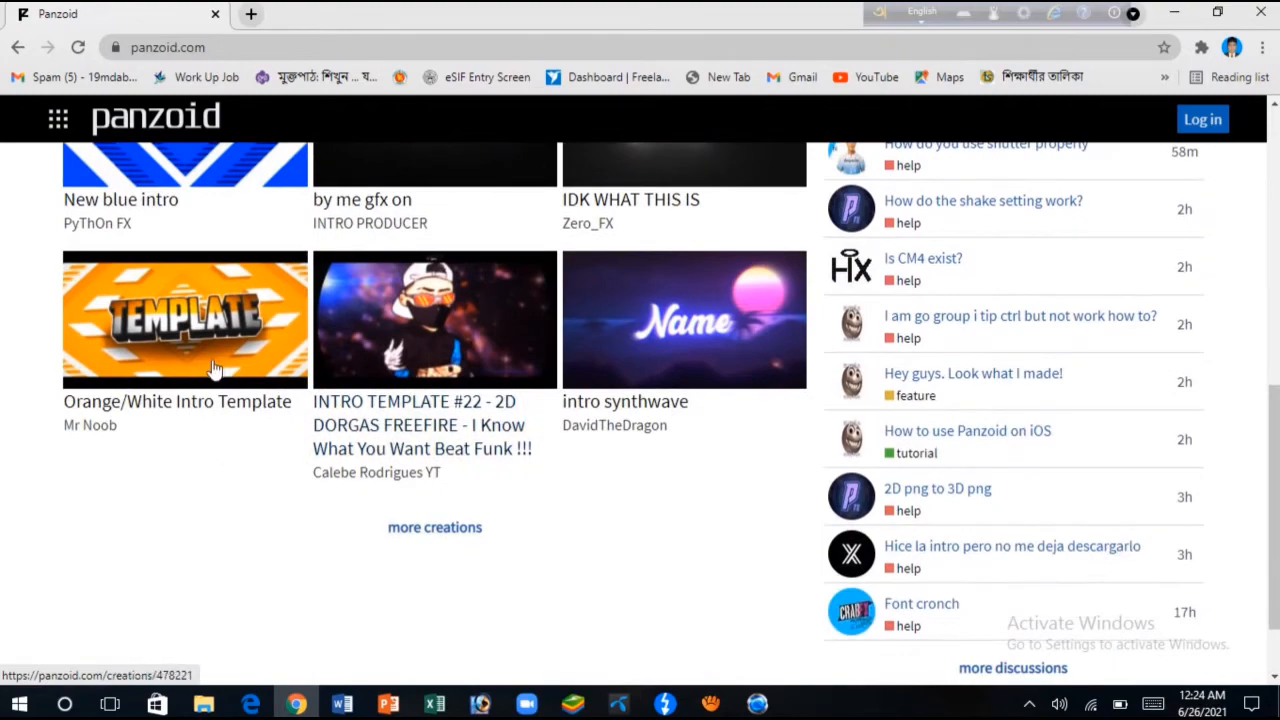
Browse the full list of community creations and open the Blue Intro Template in Clipmaker
click(430, 530)
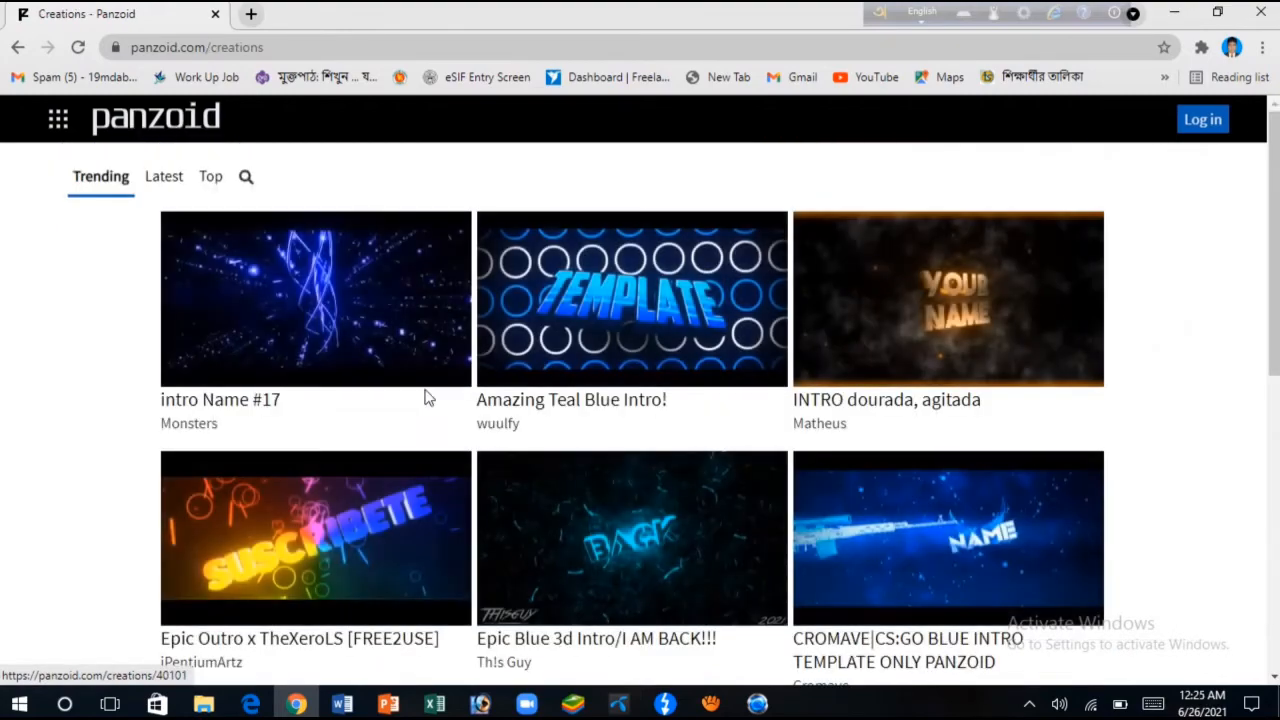
scroll(549, 440, down, 3)
scroll(546, 443, down, 3)
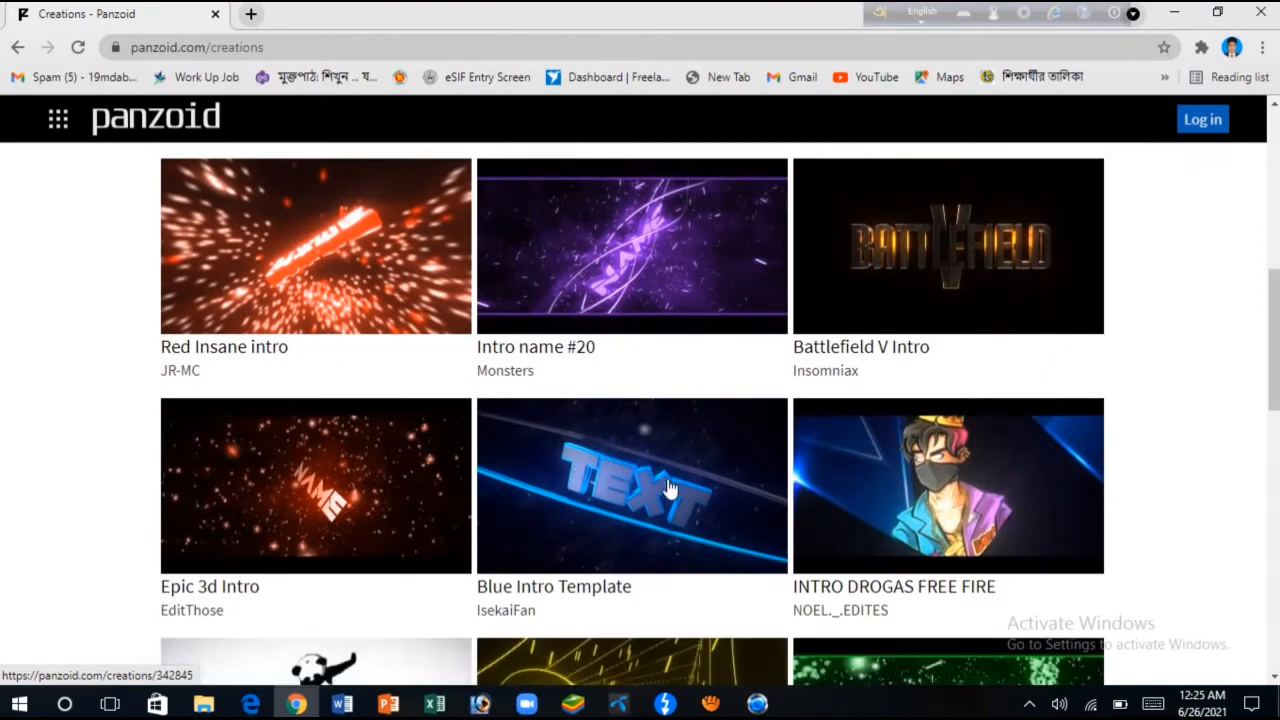
scroll(586, 505, down, 6)
scroll(590, 502, down, 5)
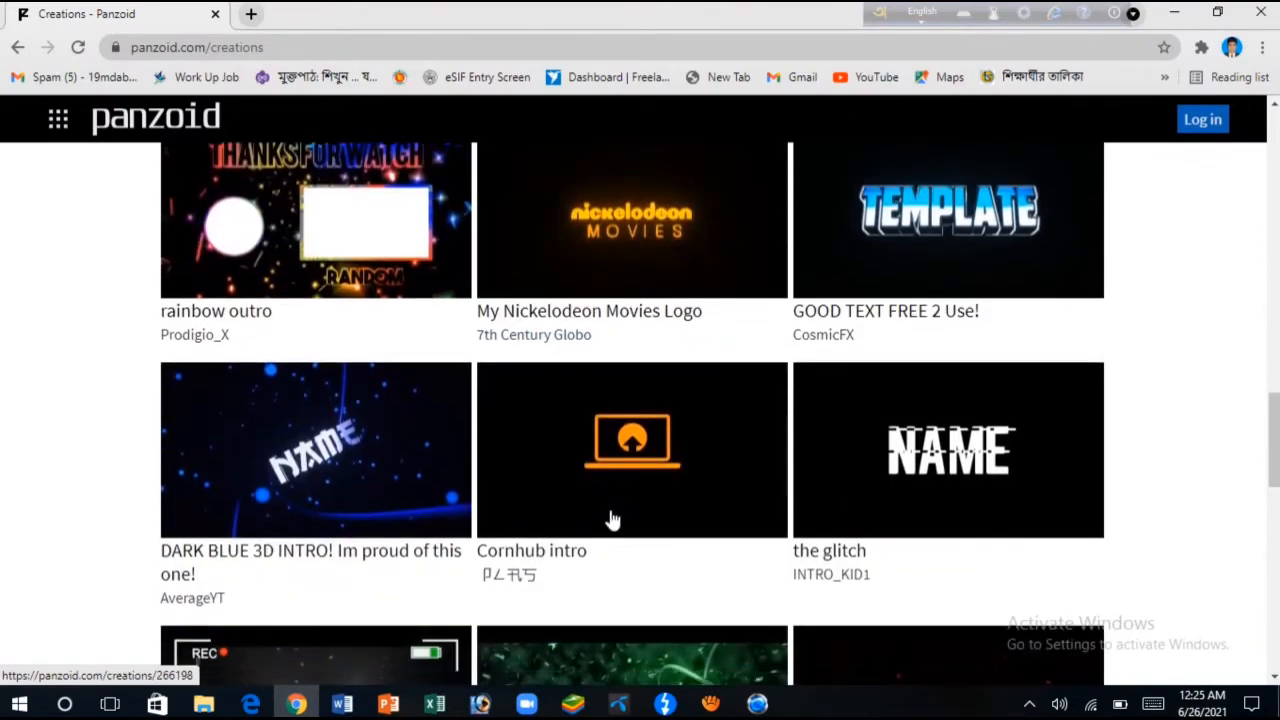
scroll(597, 509, down, 4)
click(608, 525)
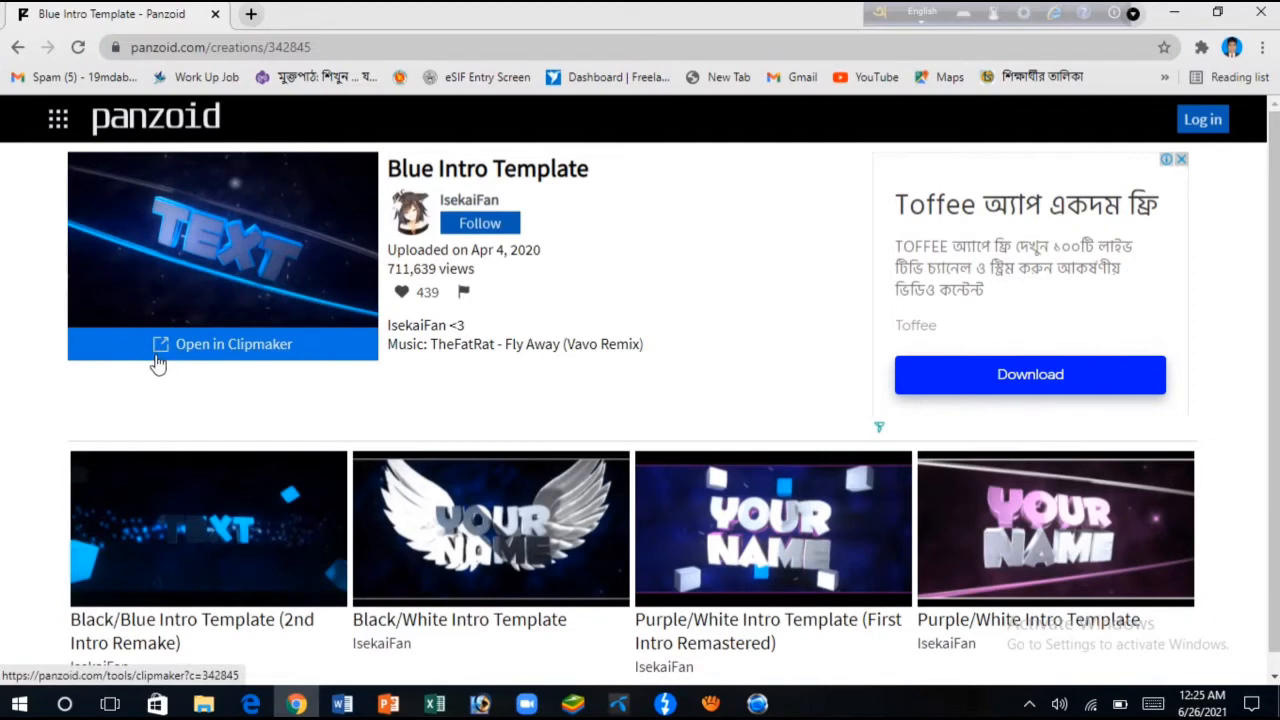
click(228, 347)
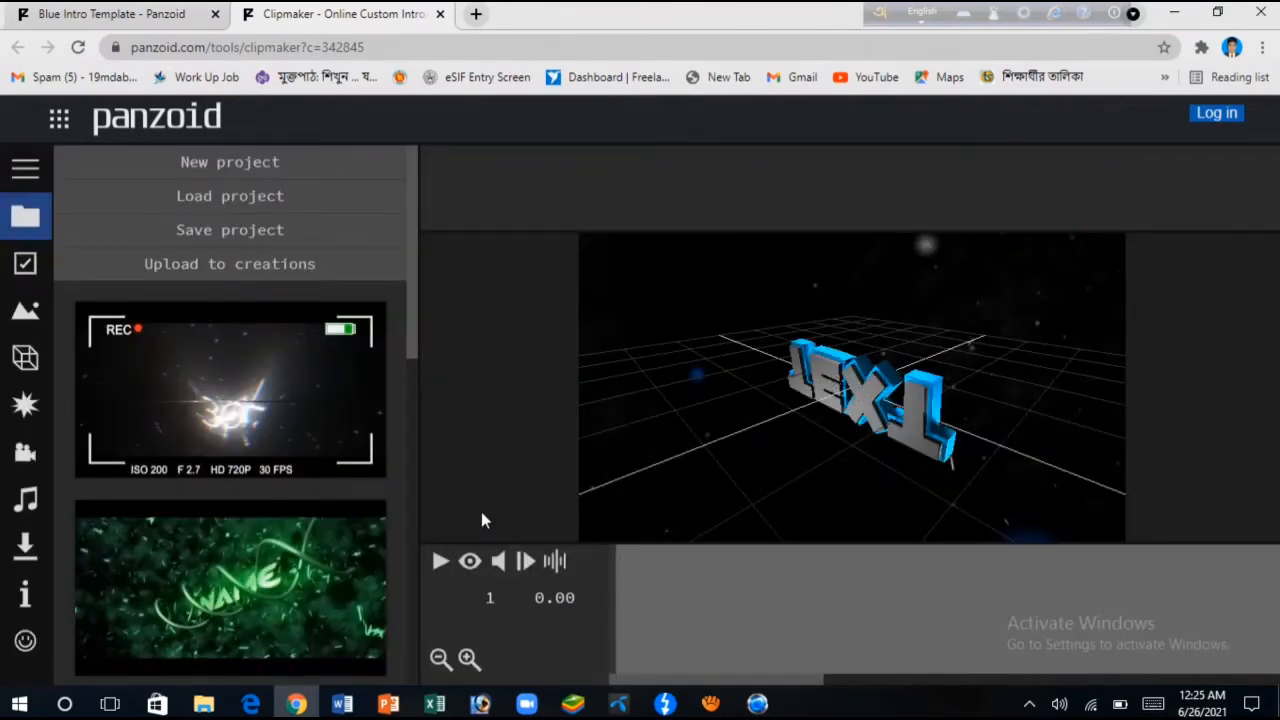
Play the template's preview twice to check its animation, pausing after each playback
click(440, 563)
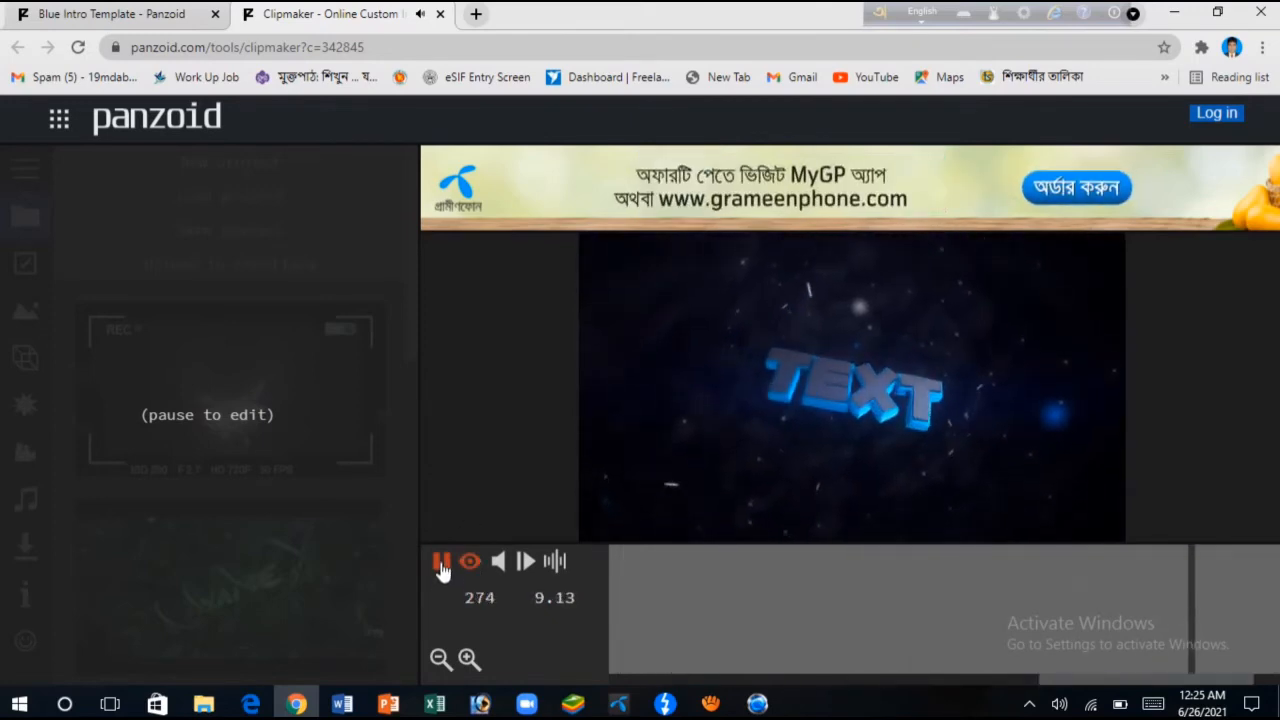
click(442, 562)
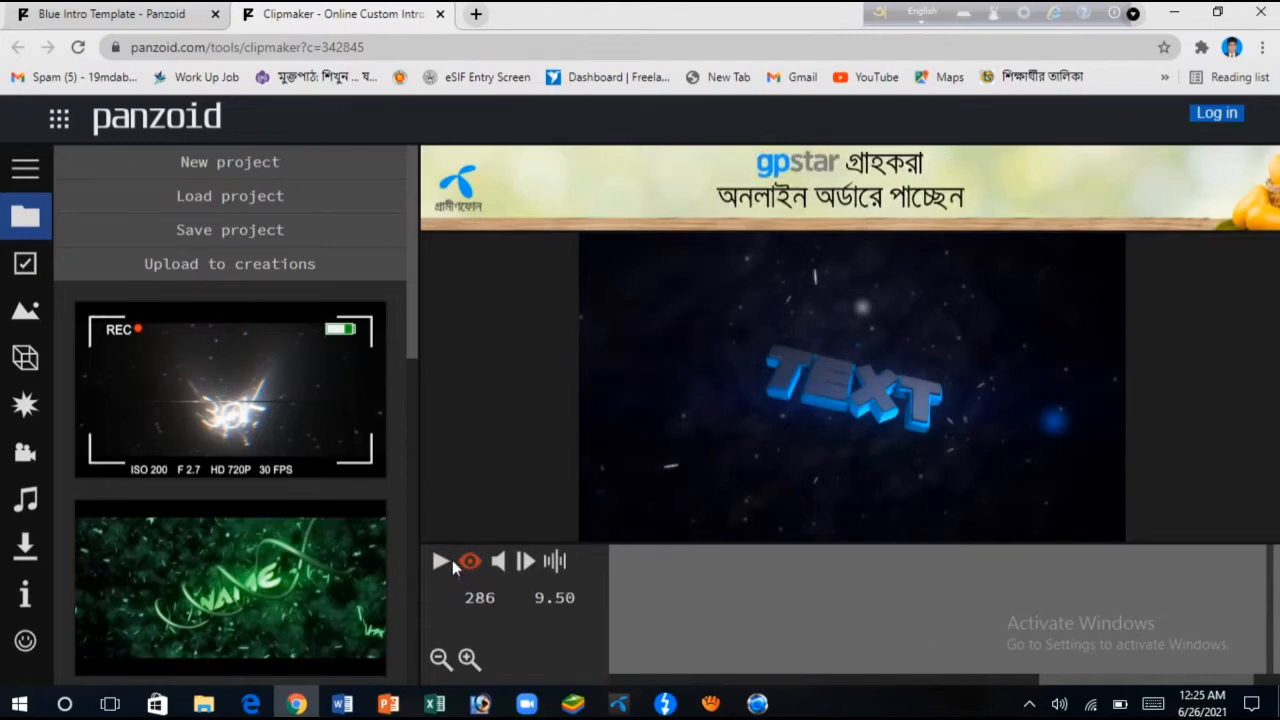
click(440, 562)
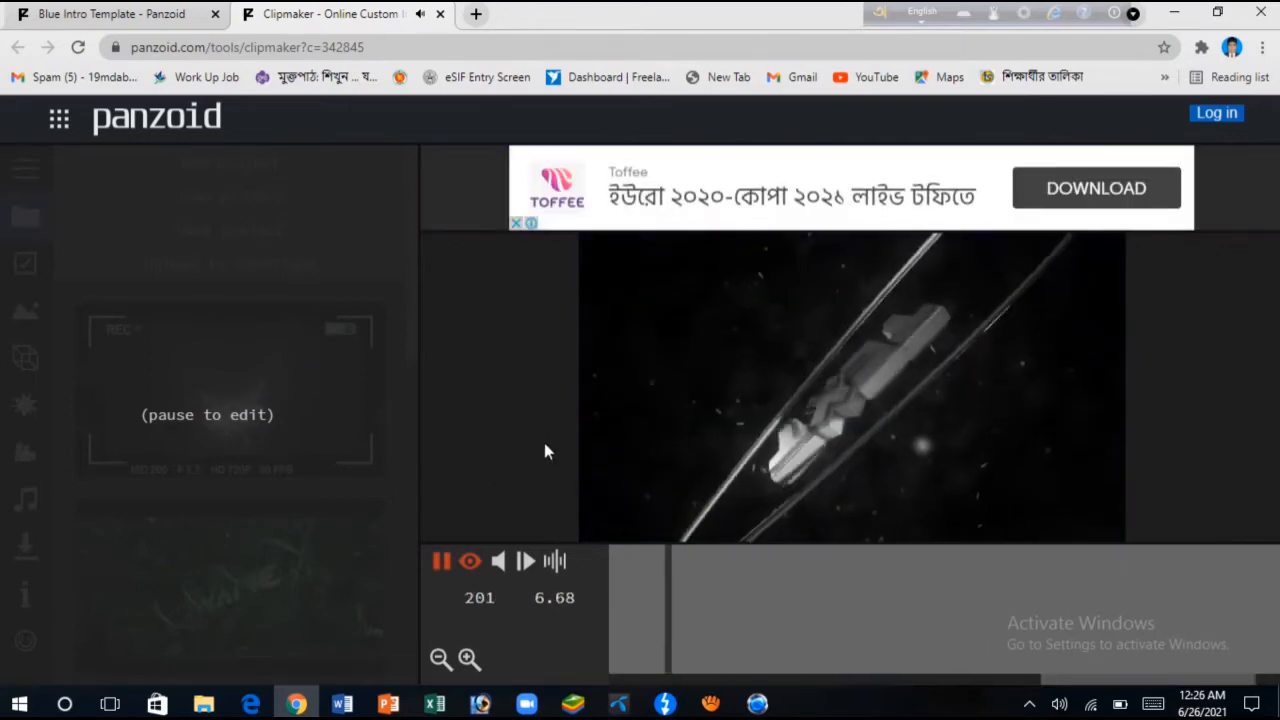
click(441, 563)
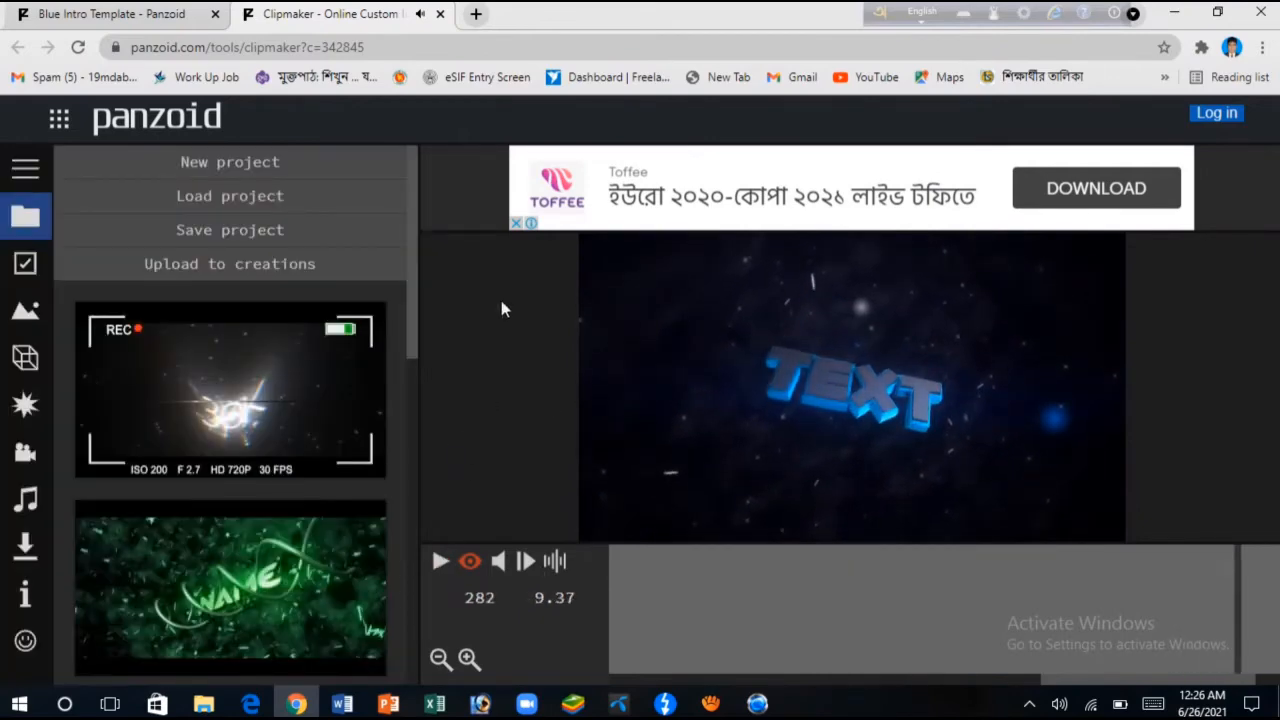
Replace the wording of the first 3D text object in the Text group with the person's name in capitals
click(24, 358)
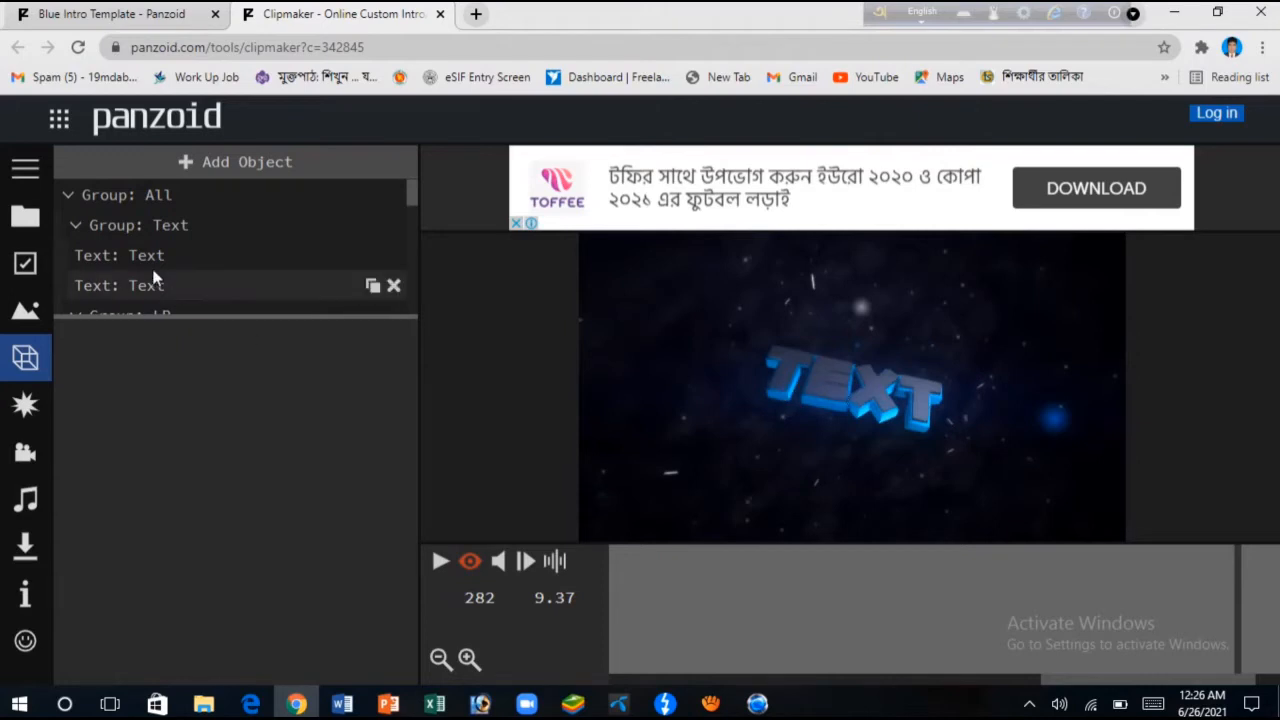
scroll(181, 246, down, 5)
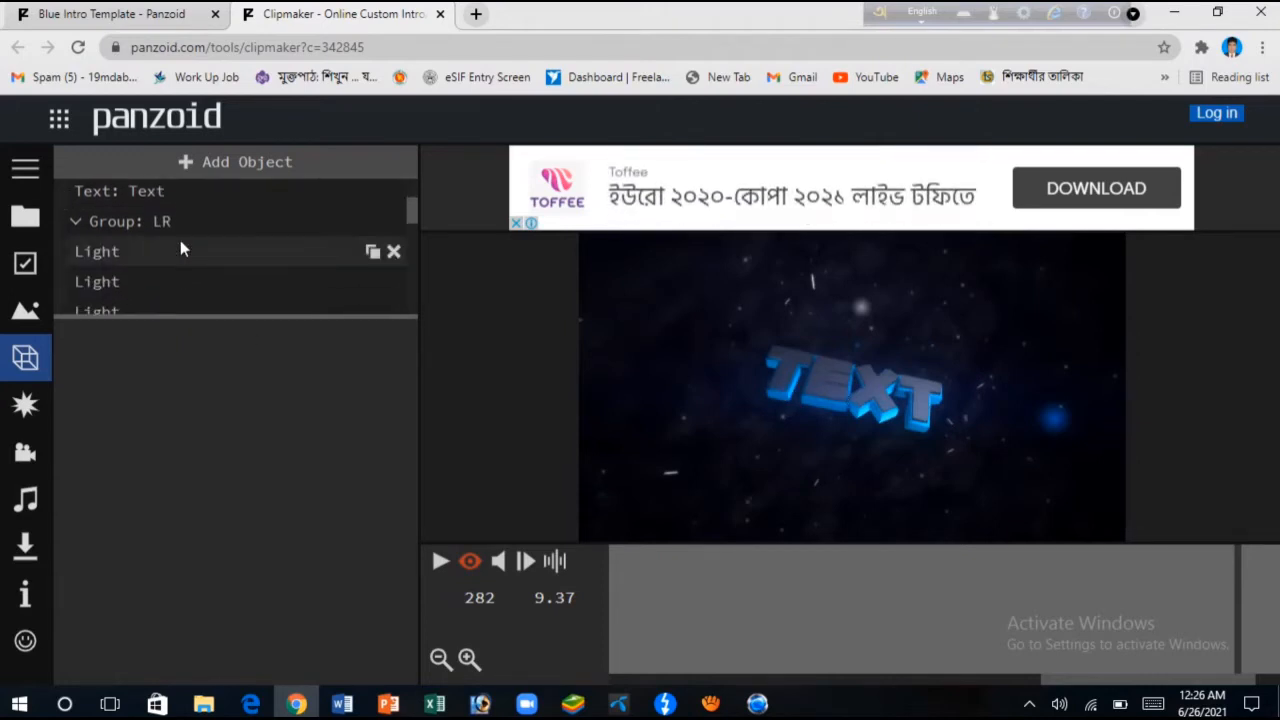
scroll(180, 240, up, 5)
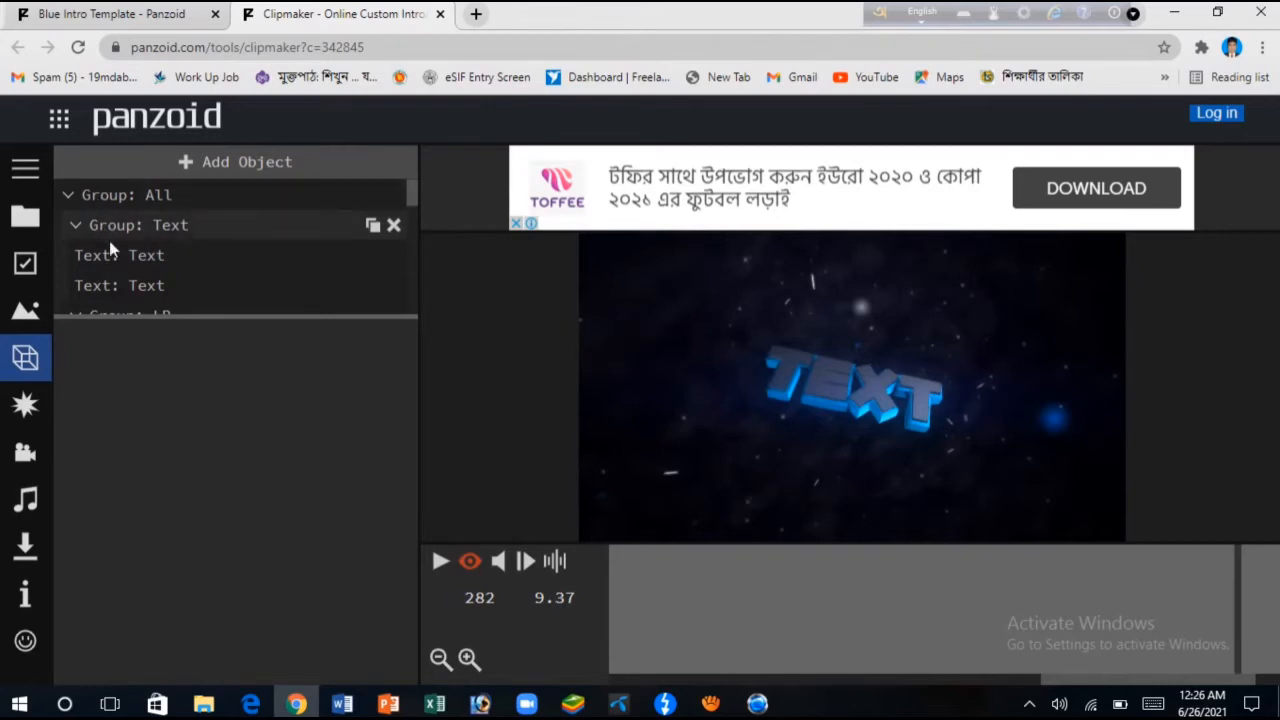
click(206, 256)
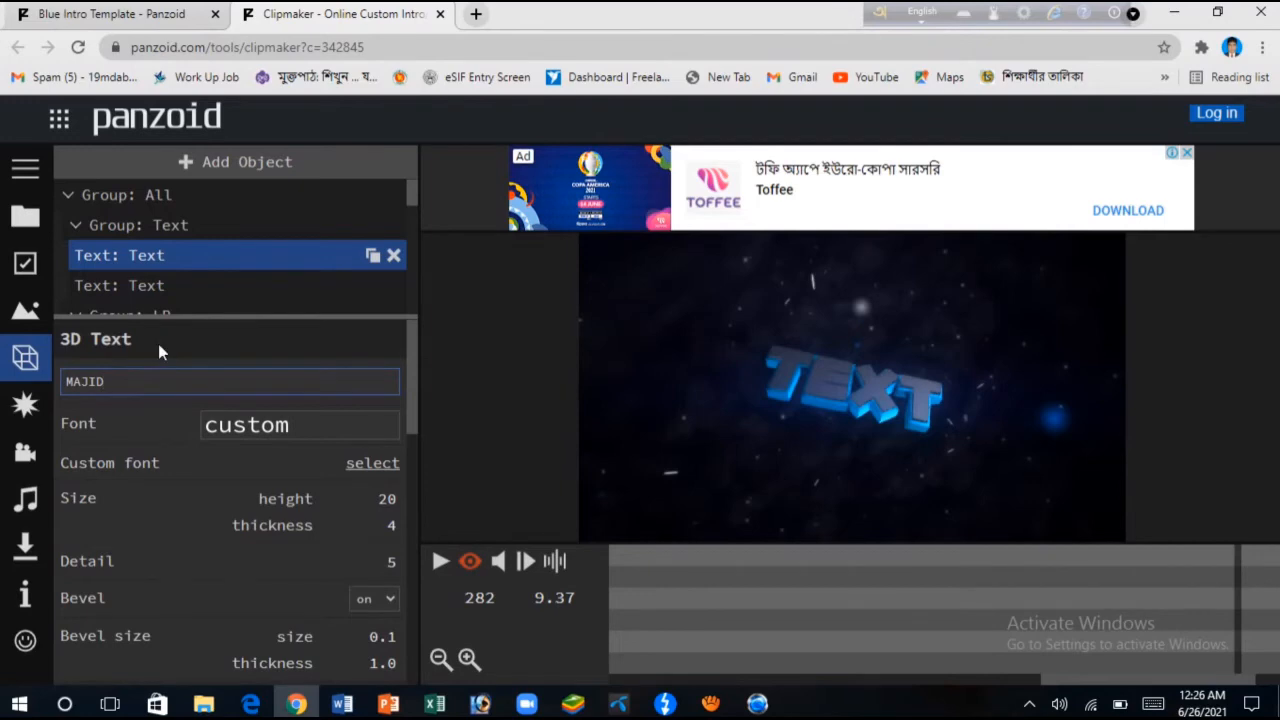
click(159, 345)
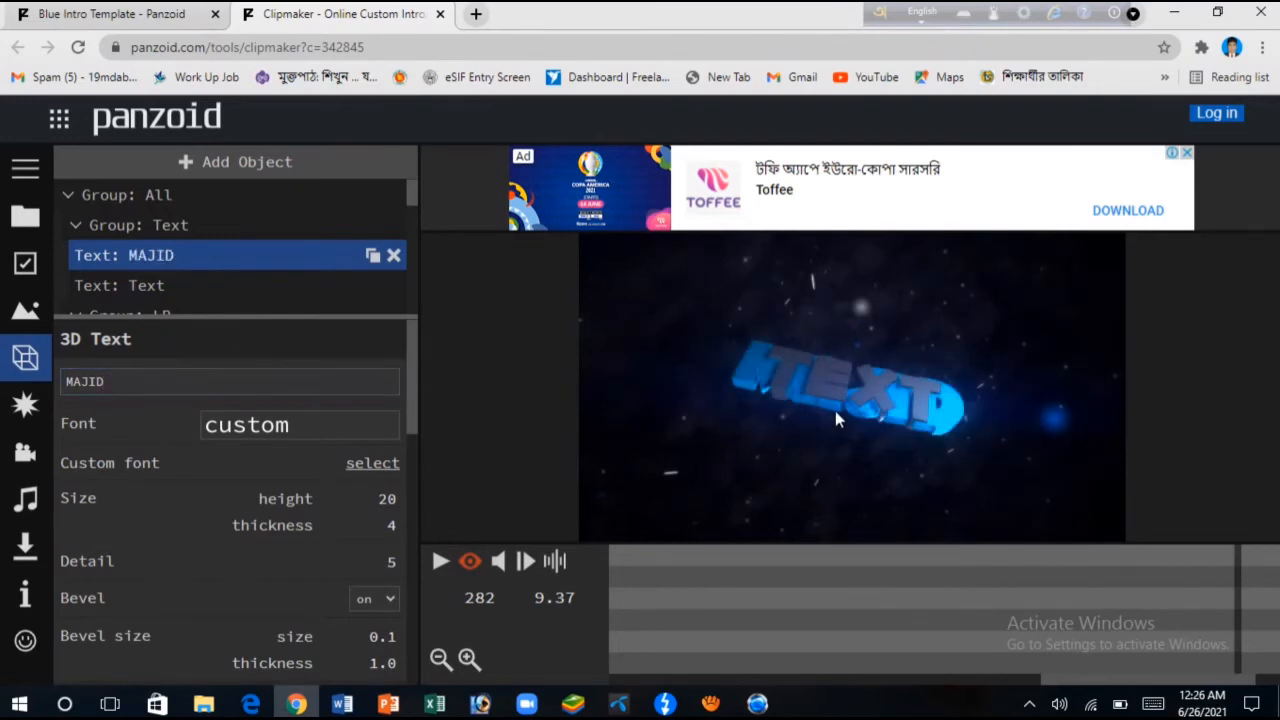
Set the second 3D text object in the Text group to the same capitalised name
click(165, 287)
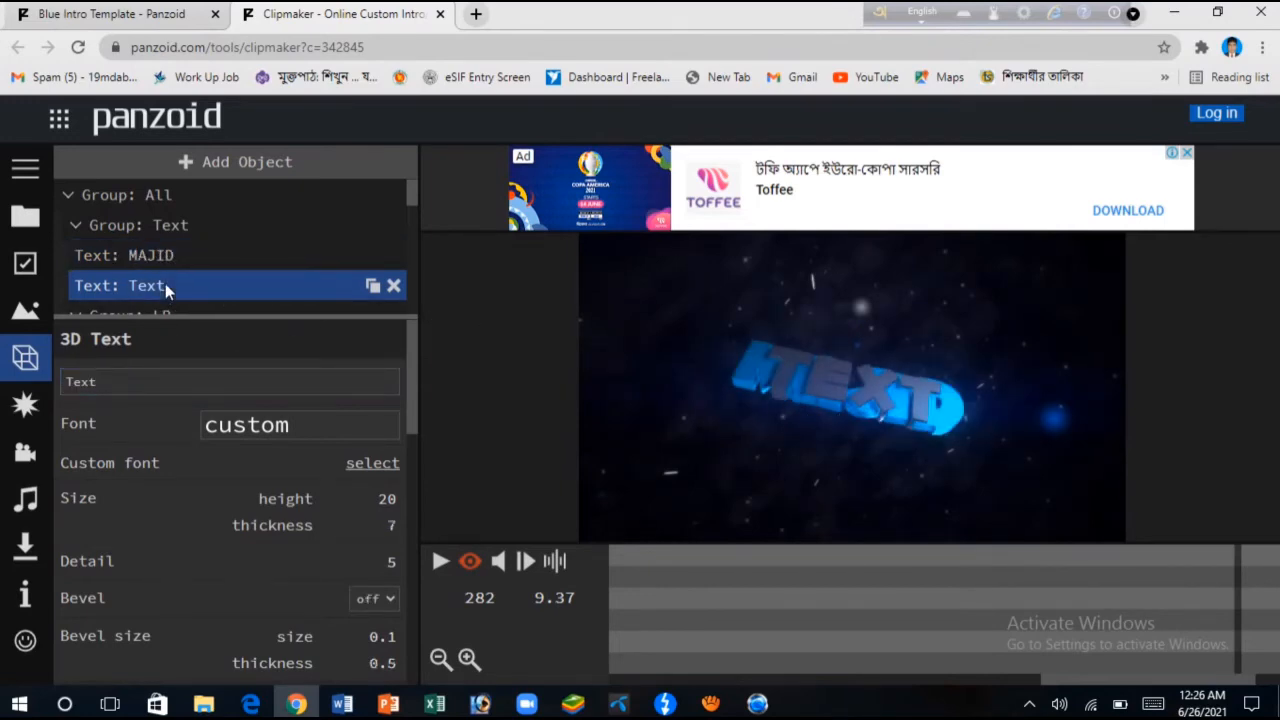
double_click(145, 384)
text(MAJID)
key(Return)
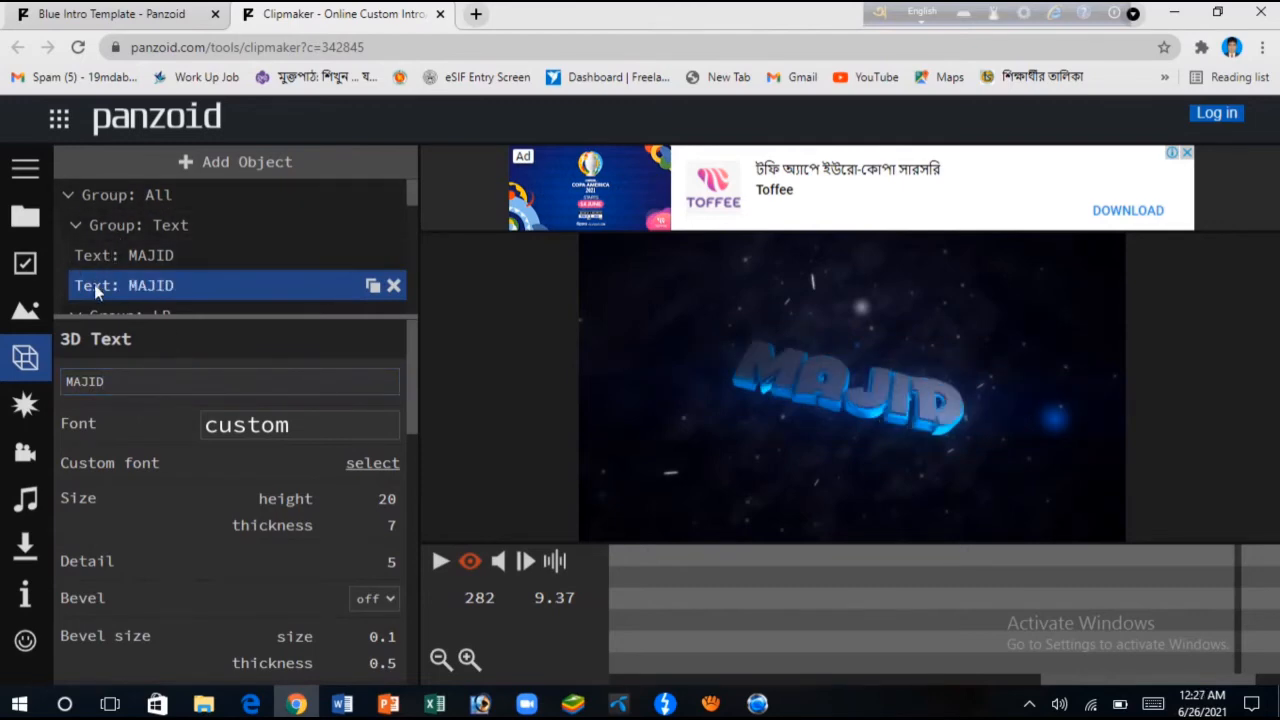
Look through the remaining scene objects for other text and play the customised intro, pausing it after the name appears
scroll(94, 284, down, 1)
scroll(110, 272, down, 3)
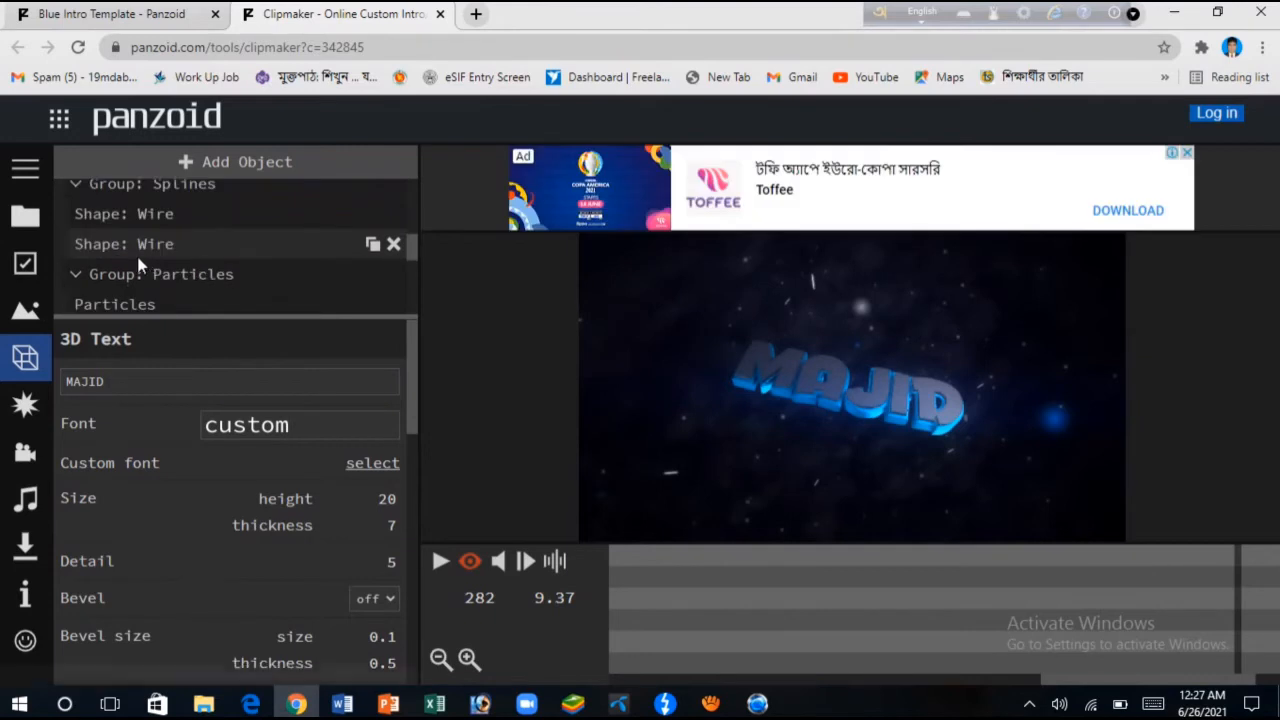
scroll(142, 250, down, 3)
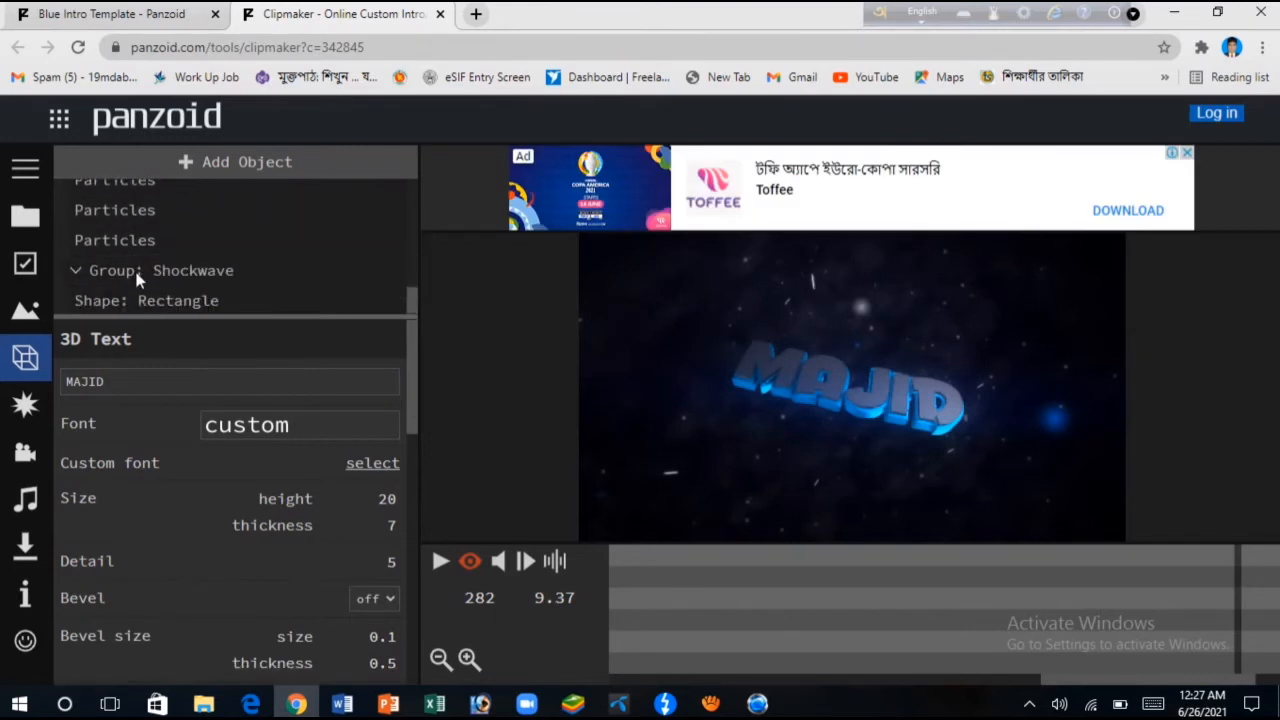
scroll(147, 264, up, 5)
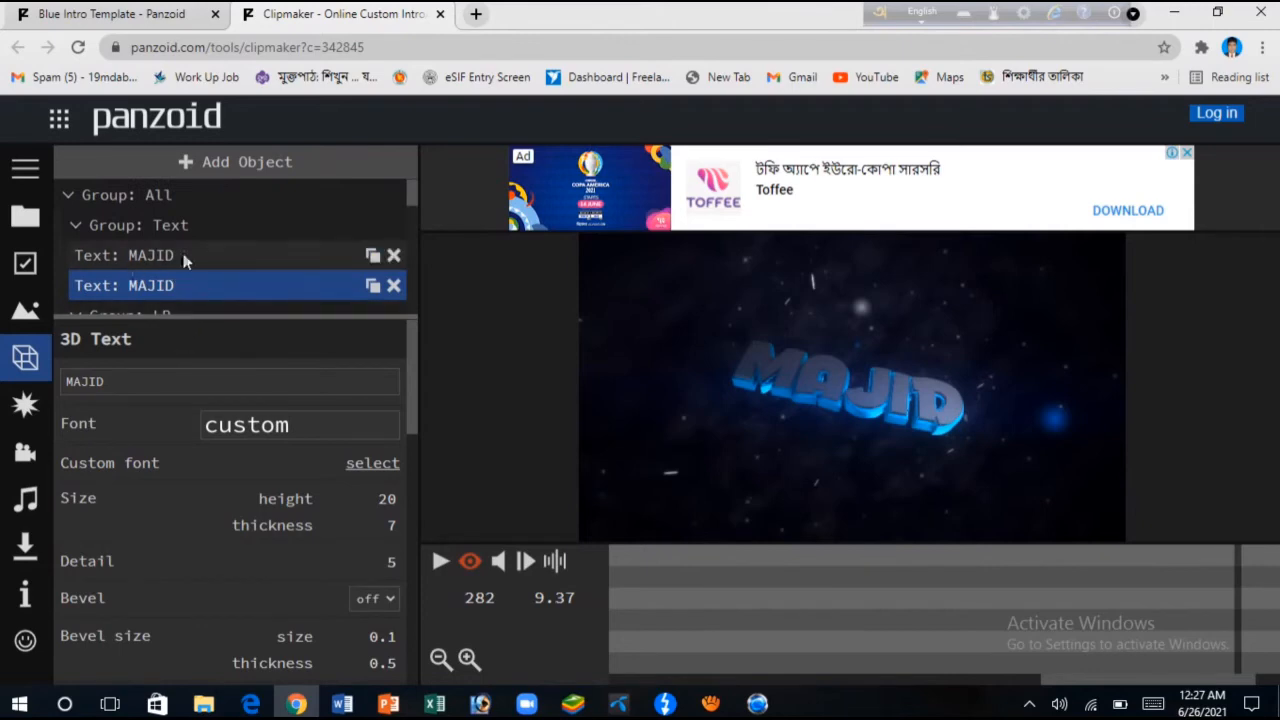
click(441, 563)
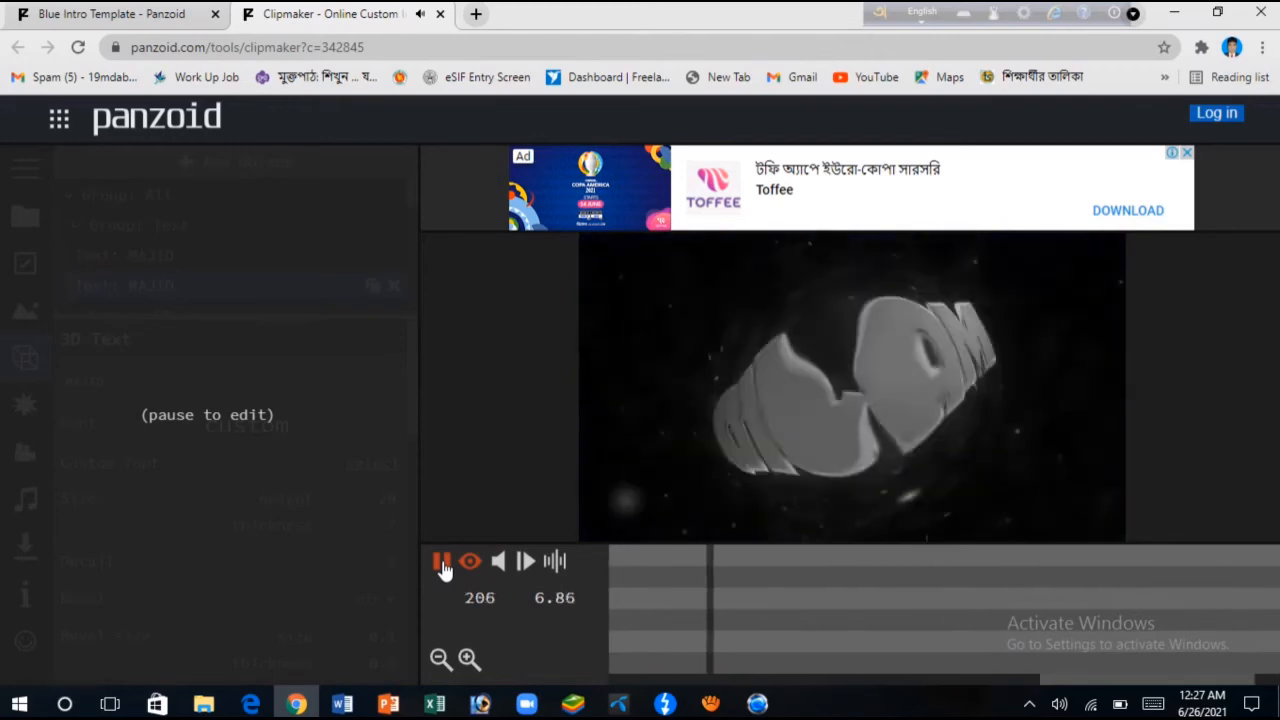
click(441, 563)
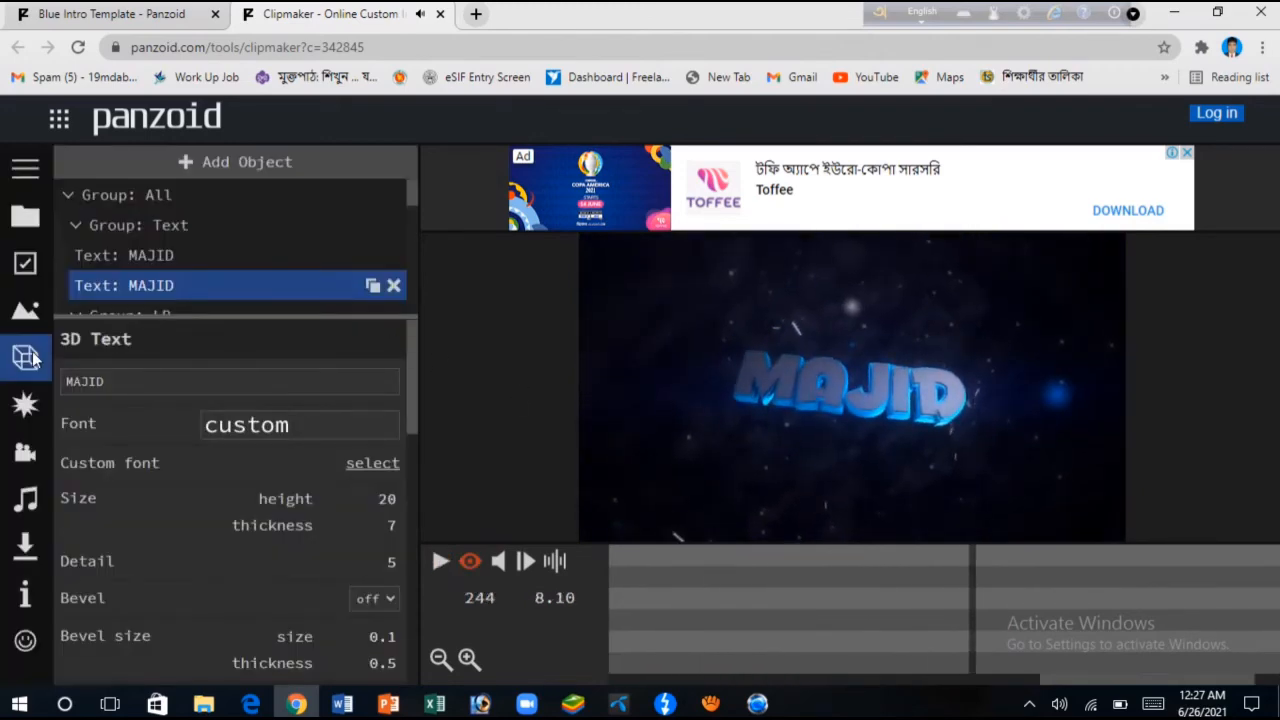
Render the intro video in balanced mode as .mkv (vp8/opus) and download the finished file
click(25, 168)
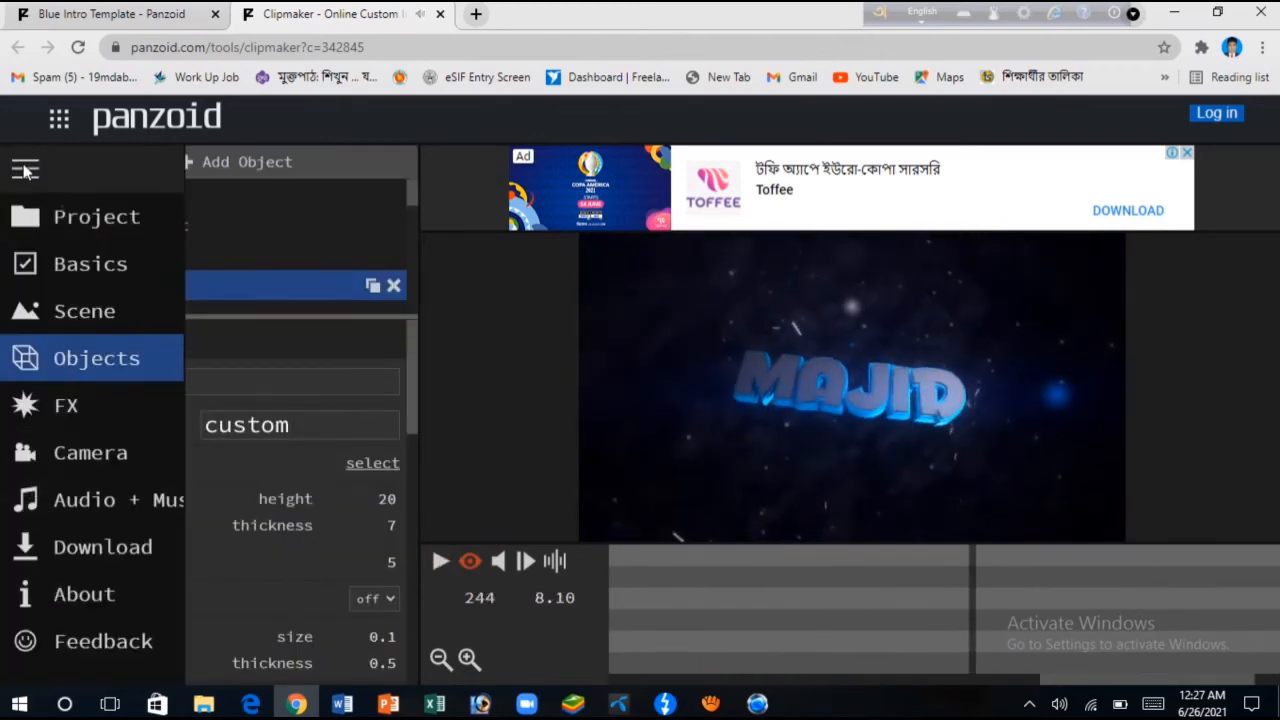
click(113, 553)
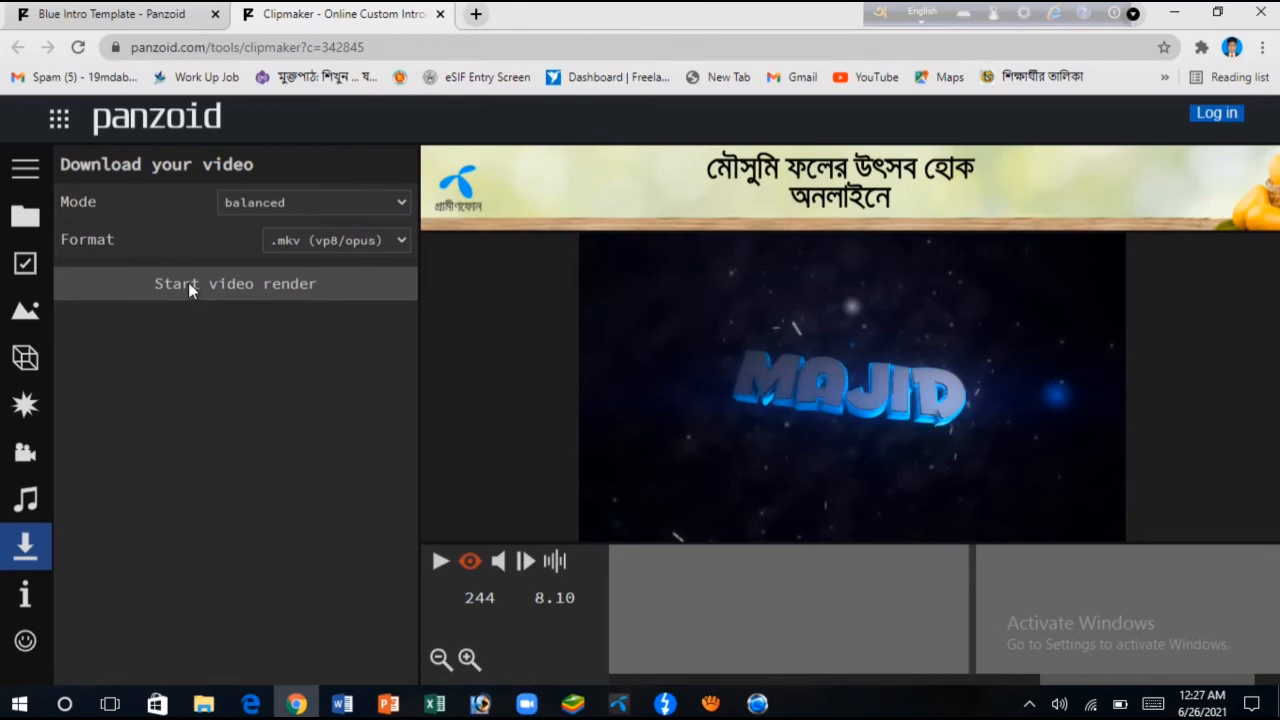
click(260, 287)
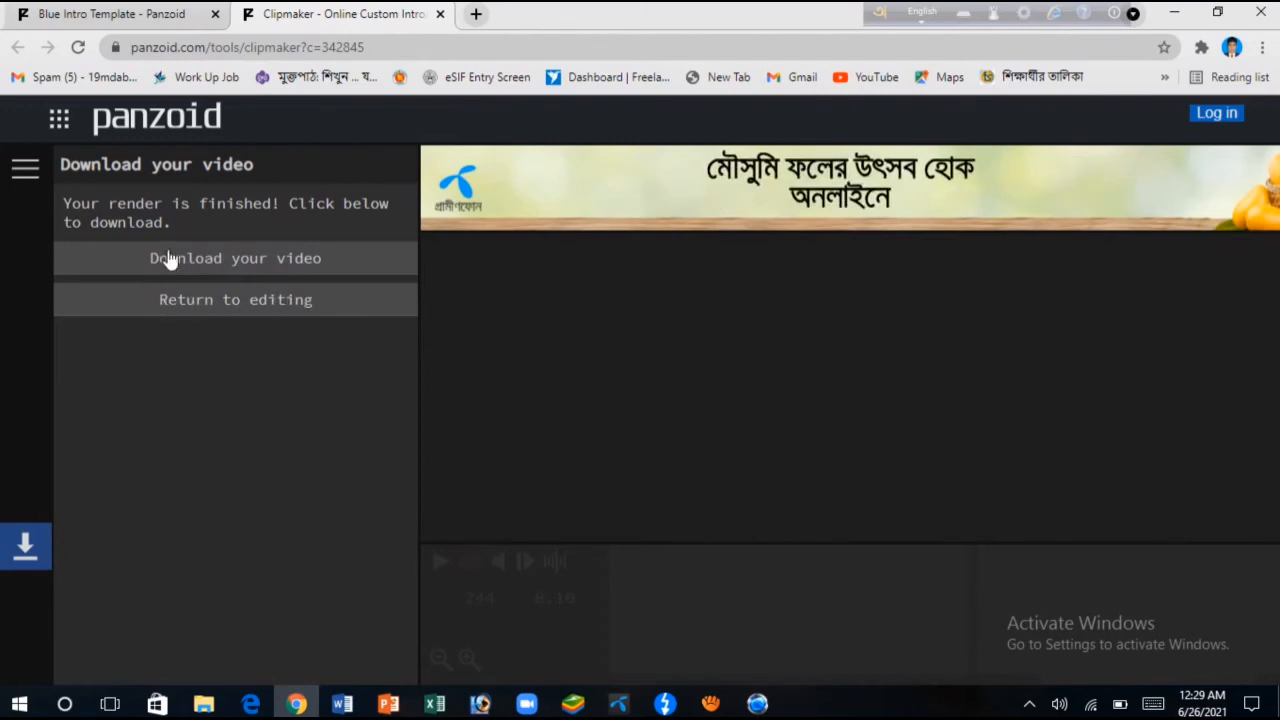
click(257, 262)
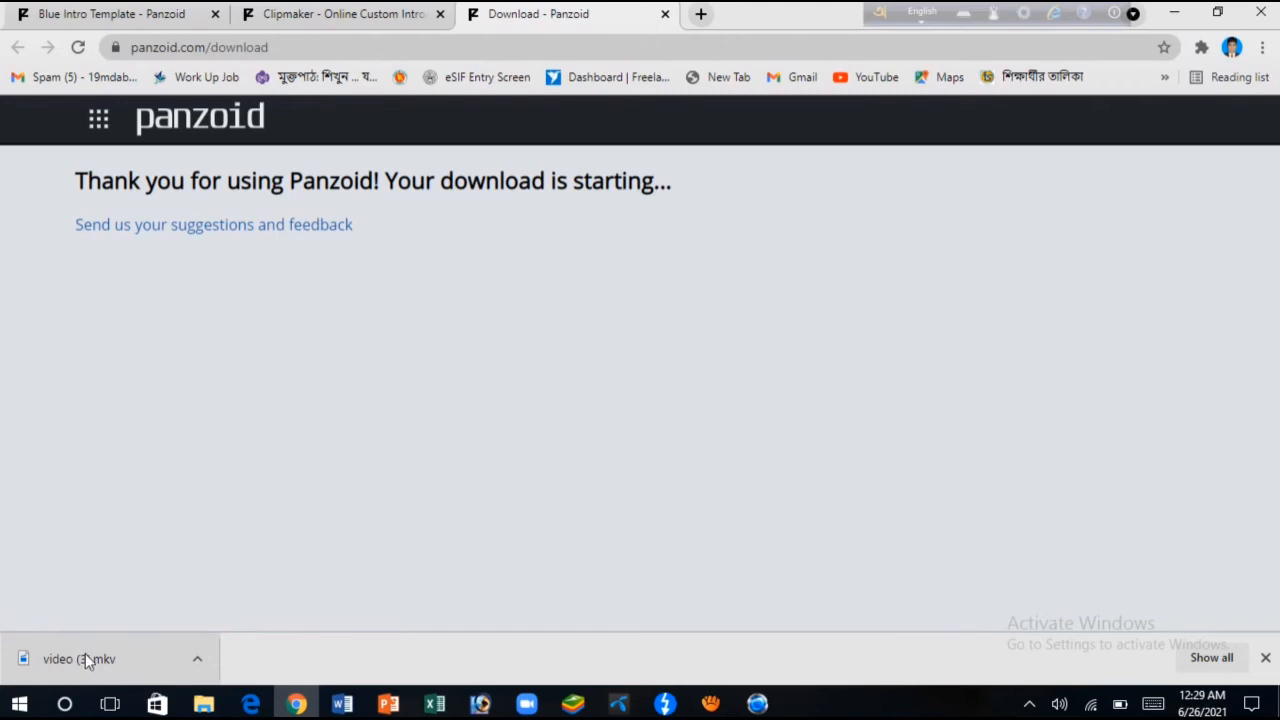
Switch to File Explorer, go to the Downloads folder and open the downloaded intro video for playback
click(1178, 12)
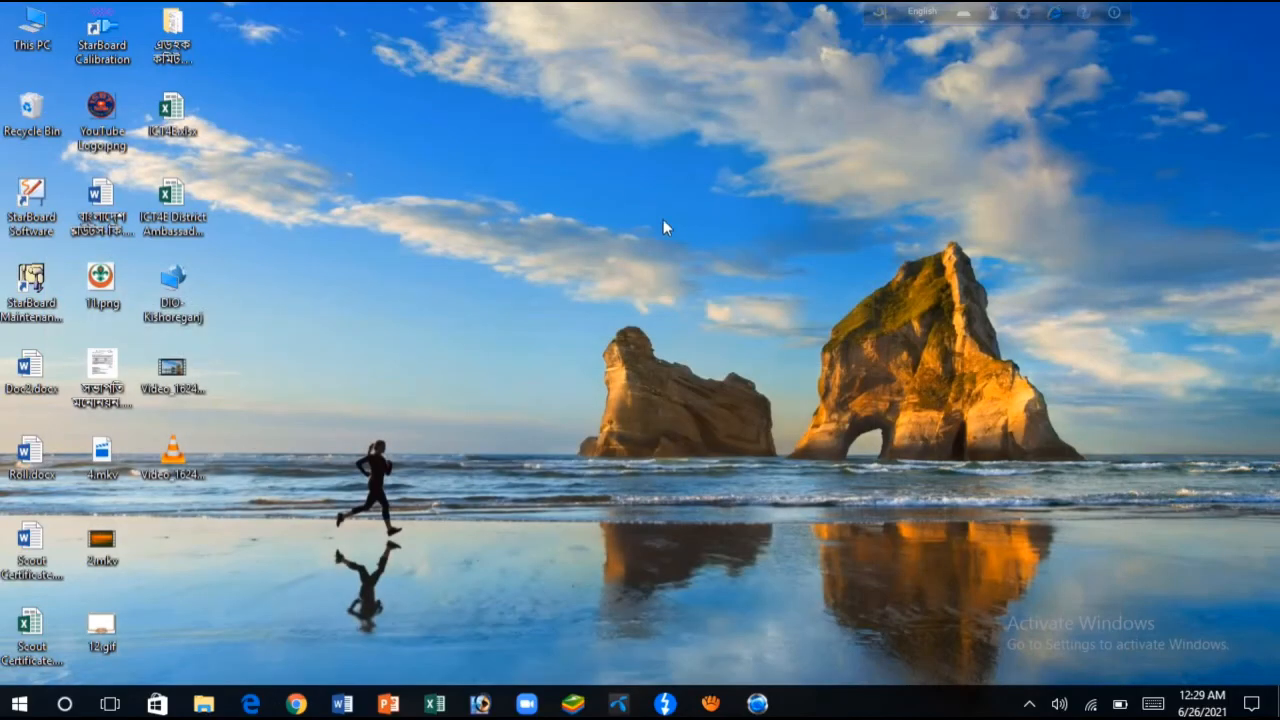
double_click(27, 44)
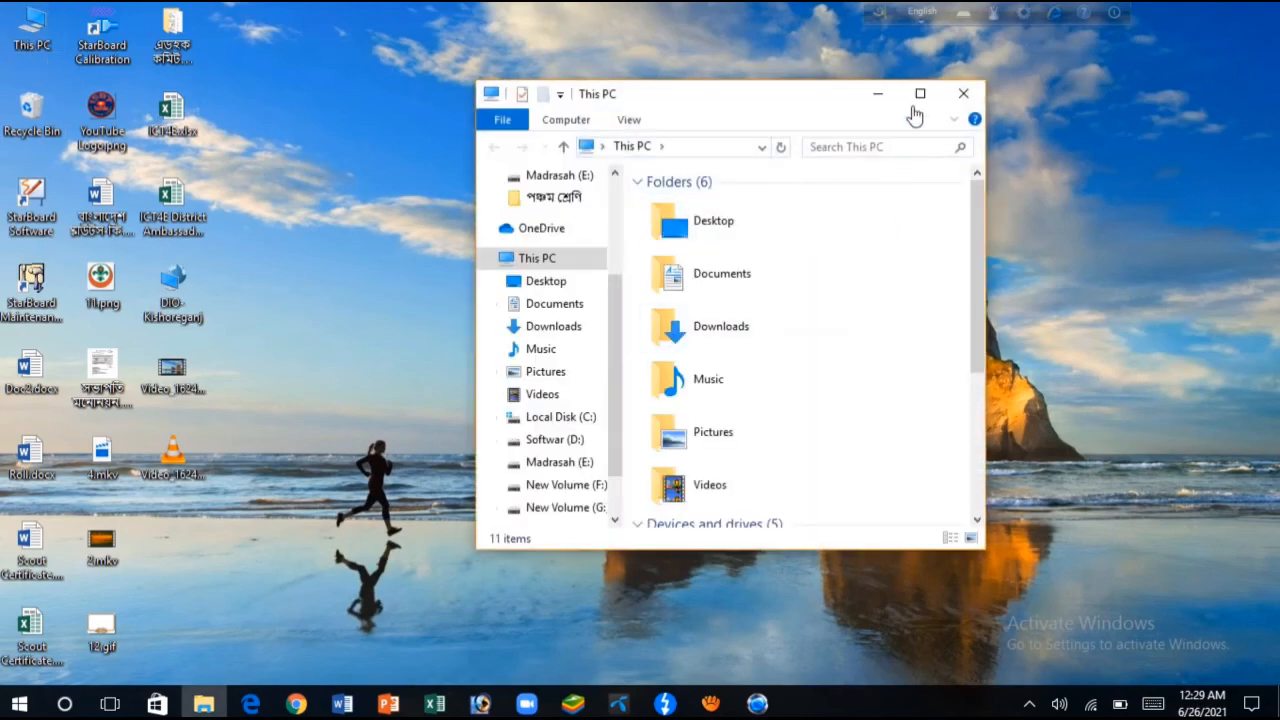
click(918, 96)
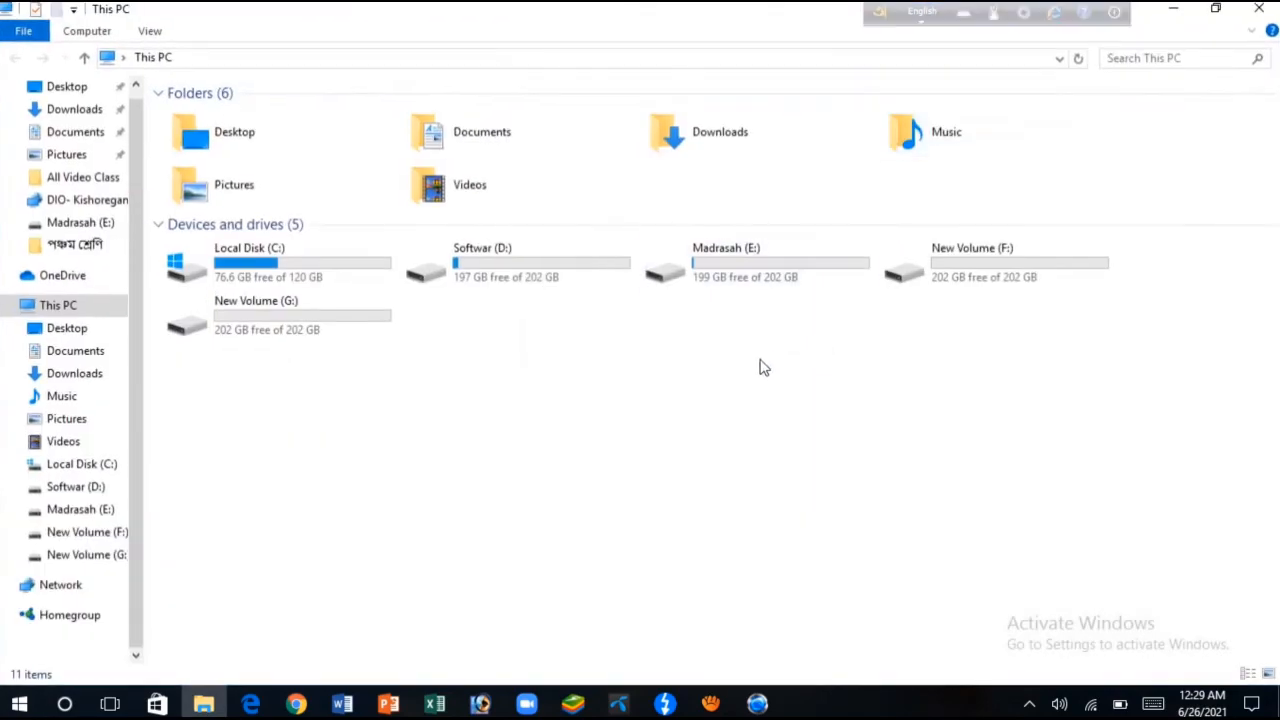
double_click(752, 145)
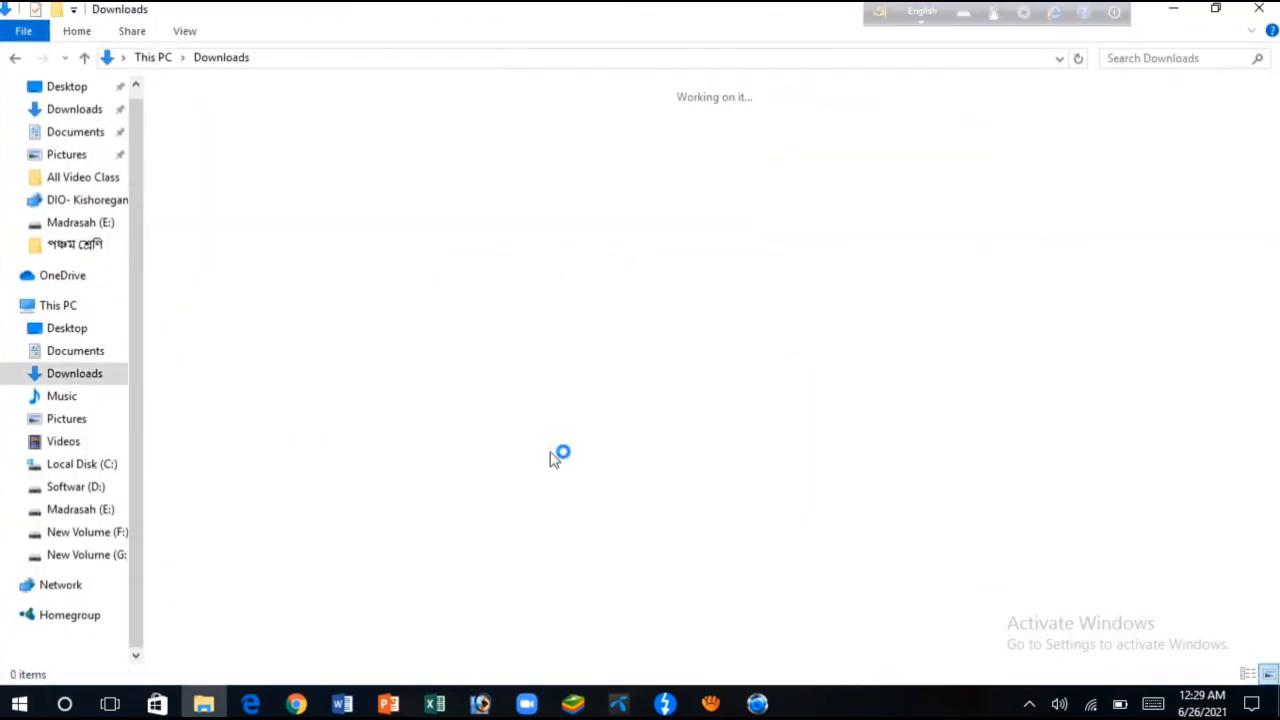
double_click(308, 150)
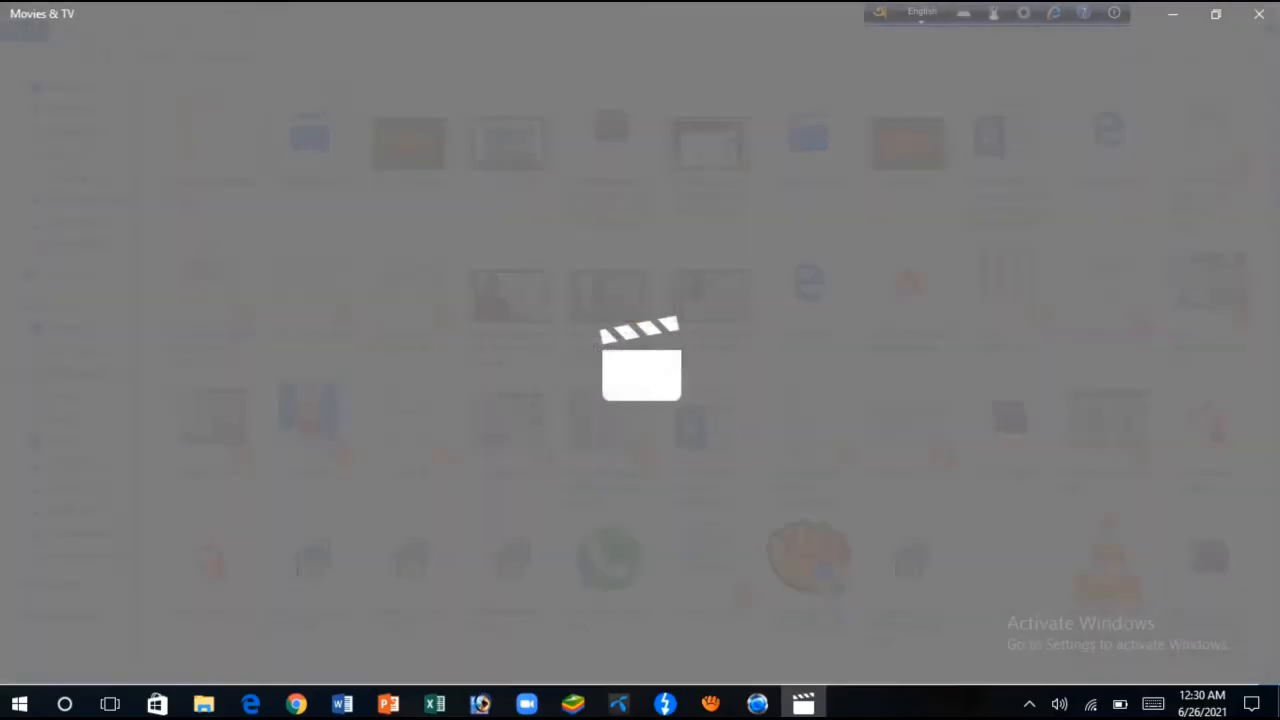